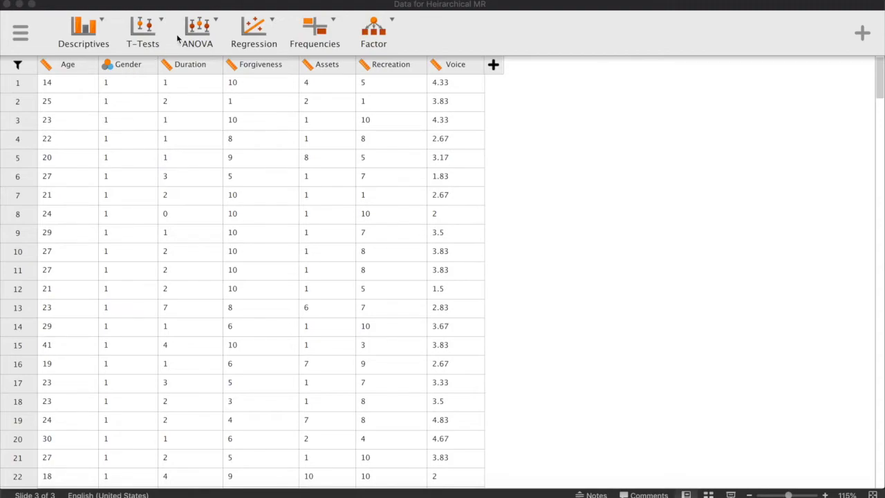
# Start a classical Linear Regression analysis with Voice as the dependent variable.
pyautogui.click(267, 41)
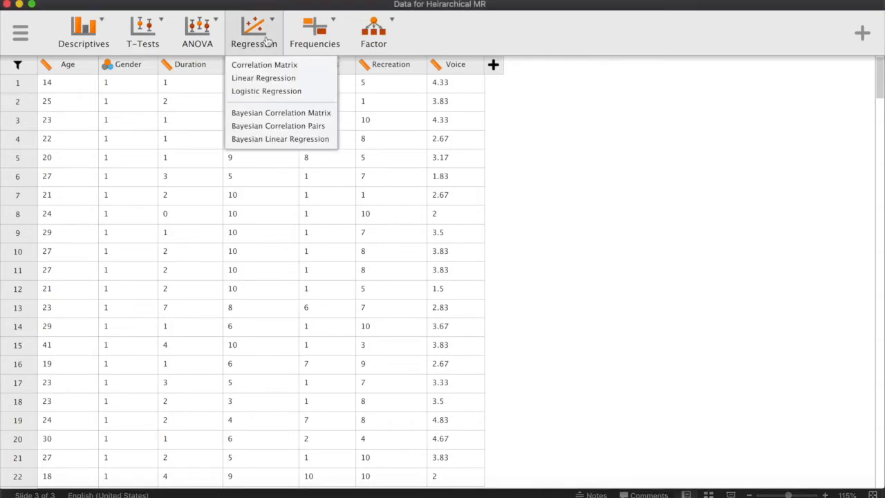
pyautogui.click(302, 80)
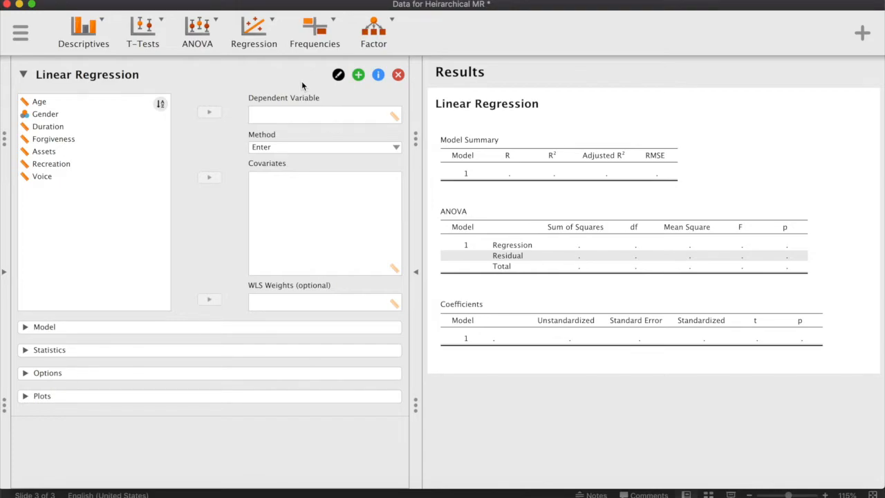
pyautogui.click(62, 179)
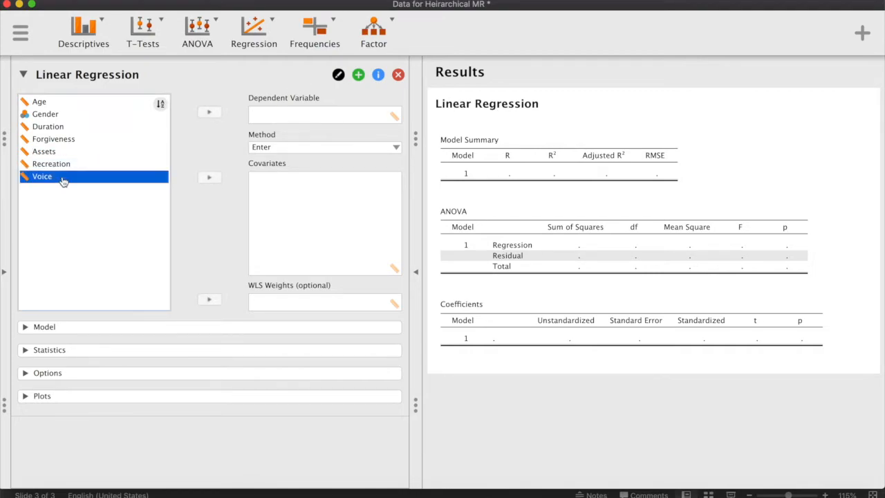
pyautogui.click(211, 114)
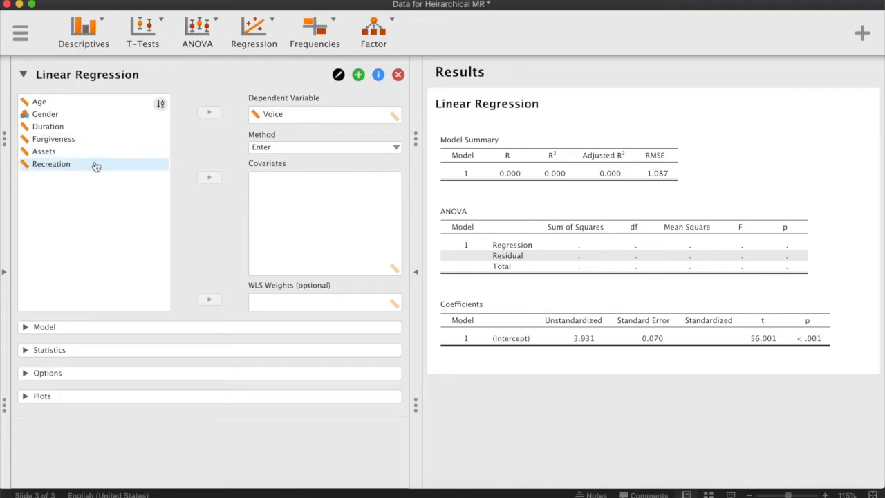
# Add Age, Gender, Forgiveness, Assets and Recreation as covariates of the linear regression.
pyautogui.click(114, 108)
pyautogui.click(209, 178)
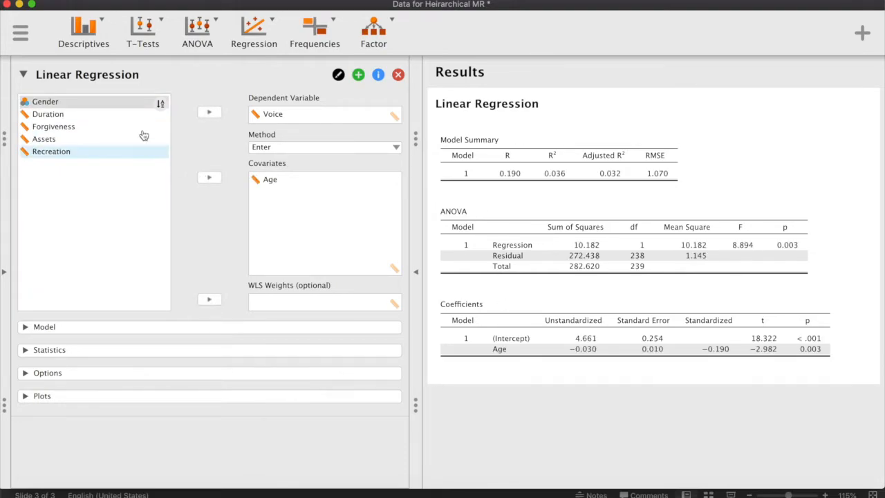
pyautogui.click(209, 177)
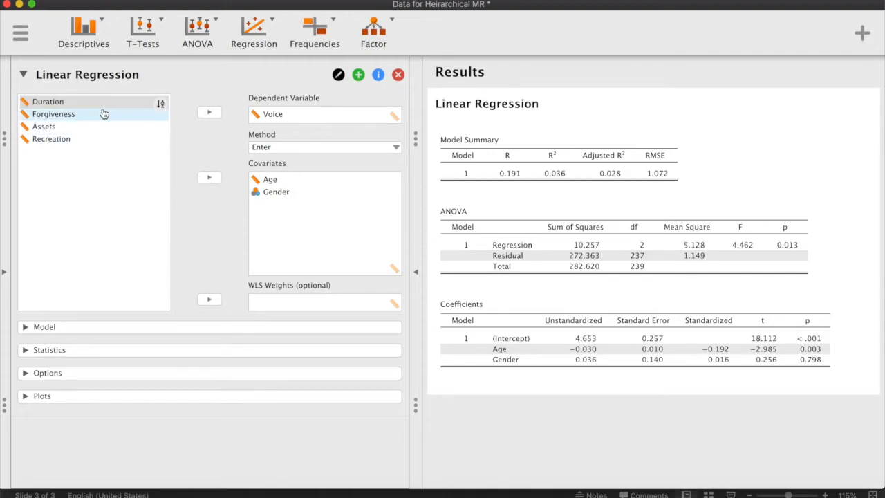
pyautogui.click(108, 116)
pyautogui.click(209, 178)
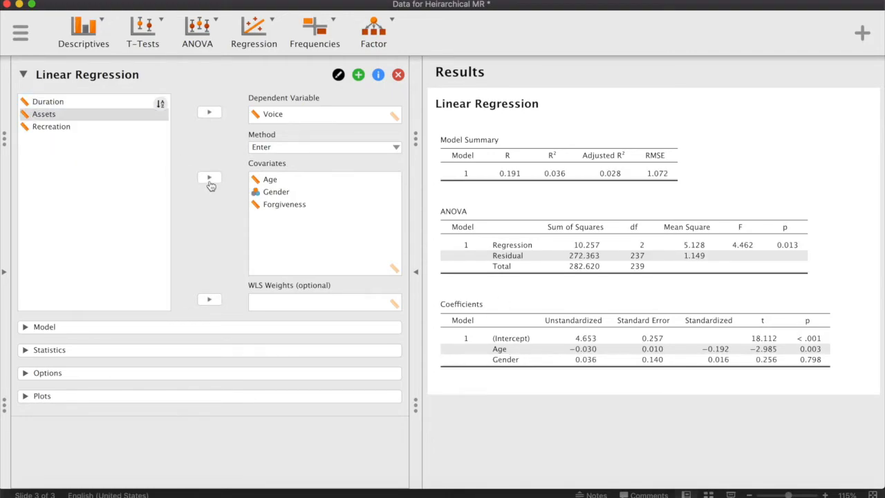
pyautogui.click(209, 177)
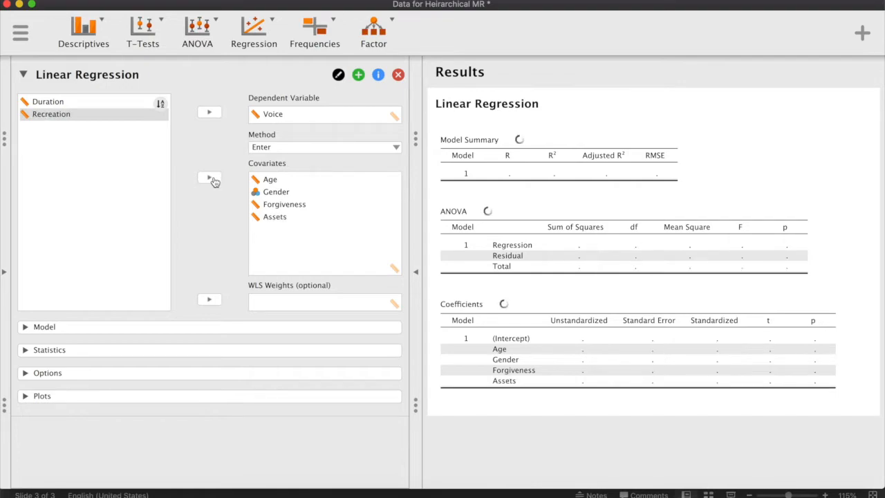
pyautogui.click(210, 180)
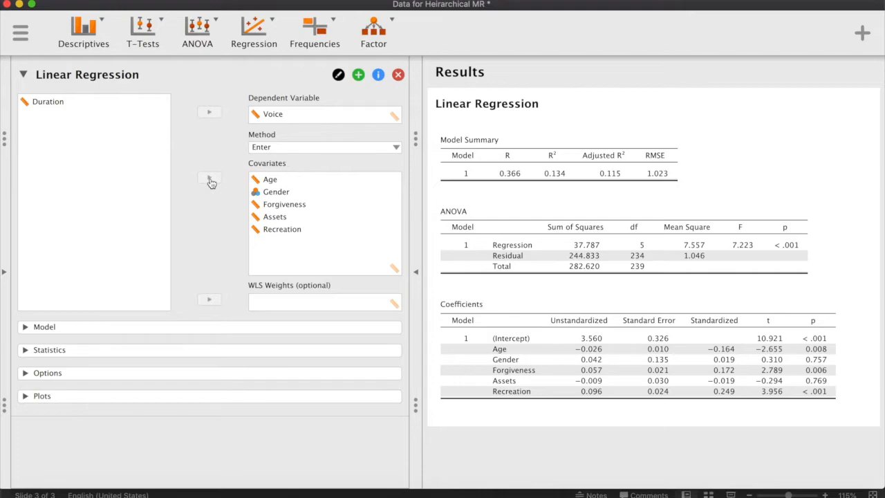
pyautogui.click(100, 104)
# Add the Age and Gender model terms to the null model.
pyautogui.click(209, 334)
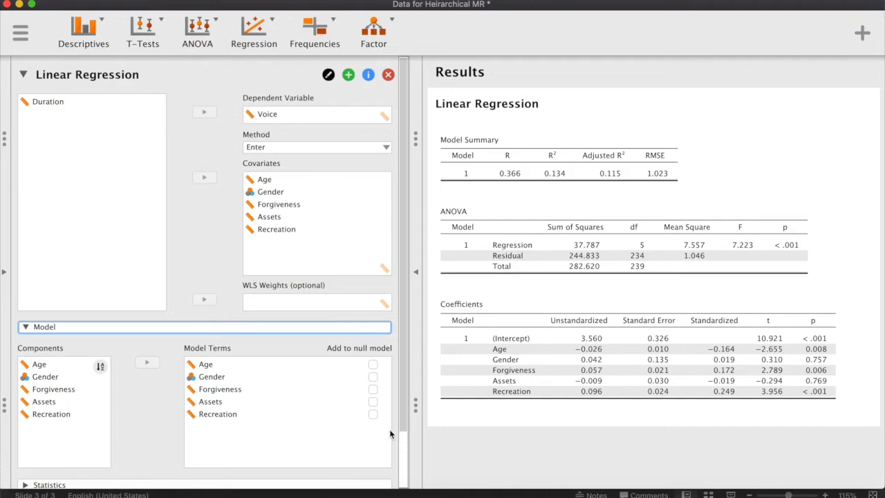
pyautogui.click(373, 365)
pyautogui.click(374, 377)
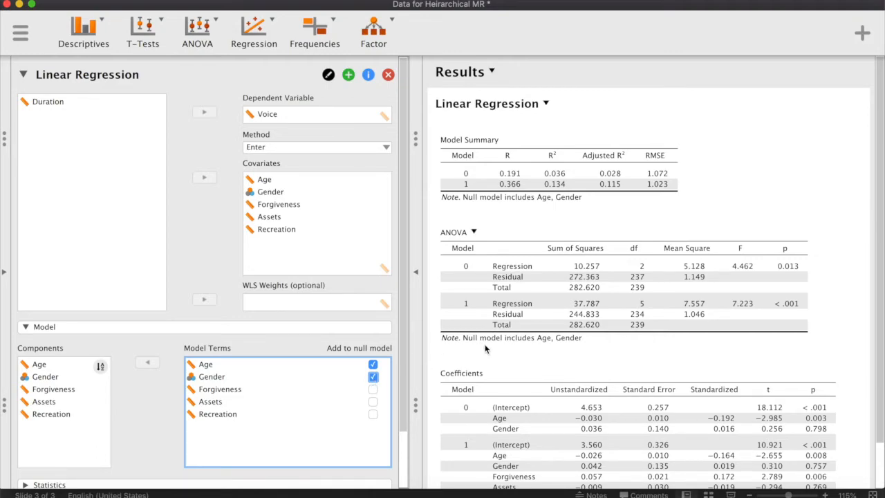
# Include the R squared change statistic in the linear regression output.
pyautogui.scroll(-2, 574, 294)
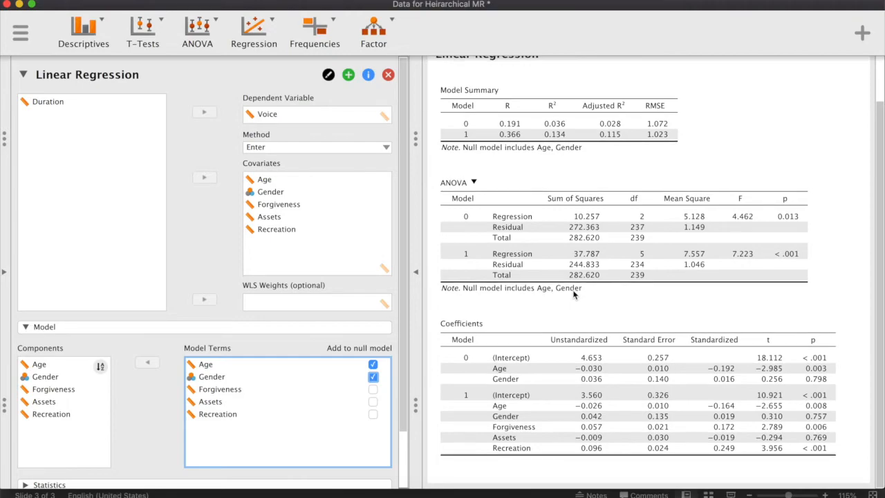
pyautogui.scroll(2, 574, 294)
pyautogui.scroll(-2, 573, 294)
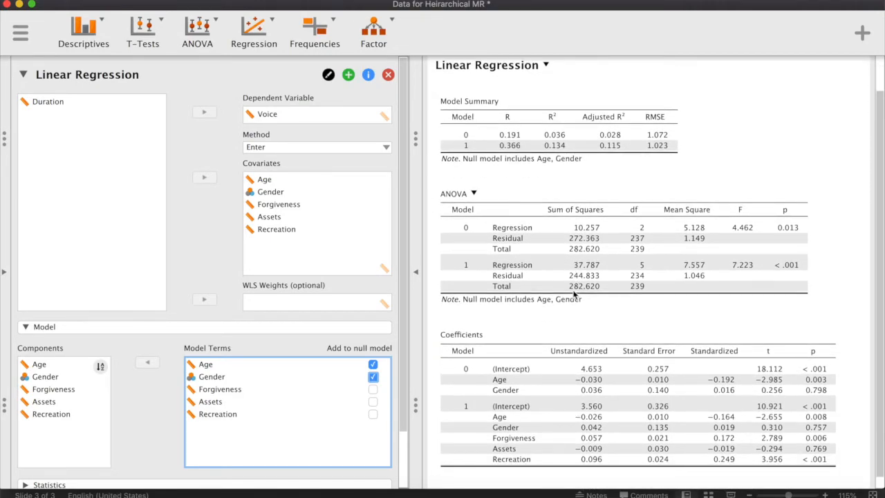
pyautogui.scroll(3, 574, 294)
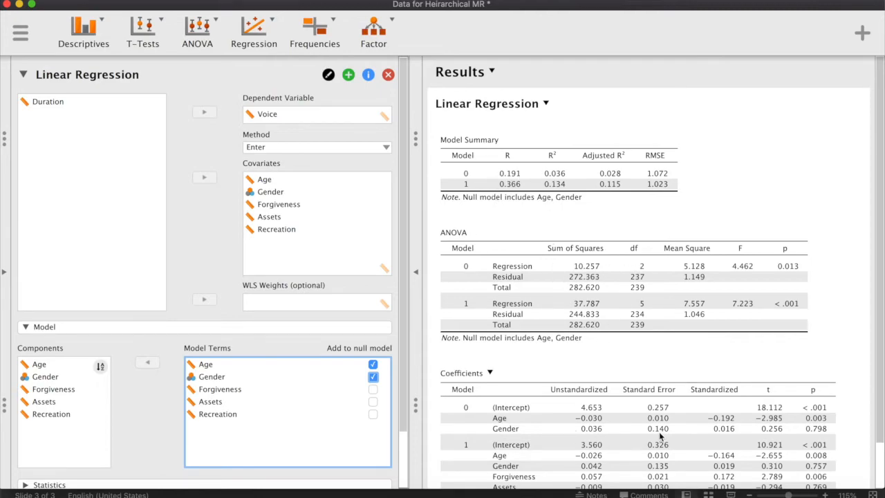
pyautogui.scroll(-2, 636, 271)
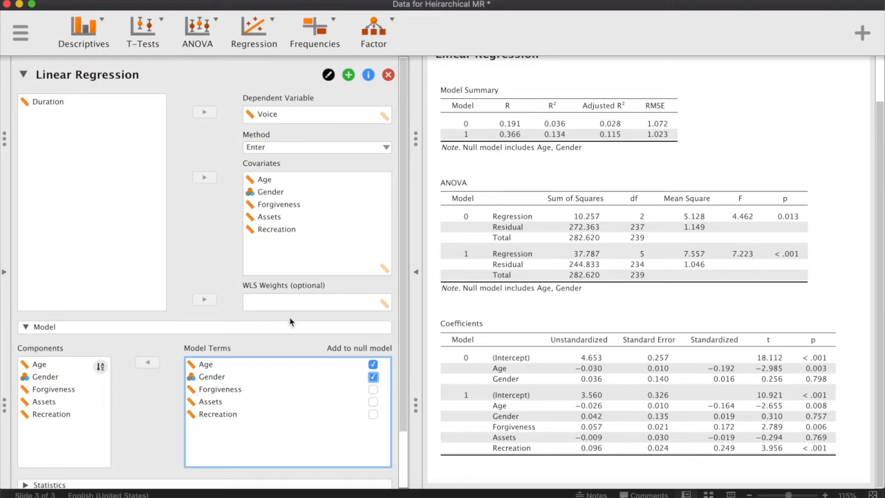
pyautogui.scroll(-3, 291, 321)
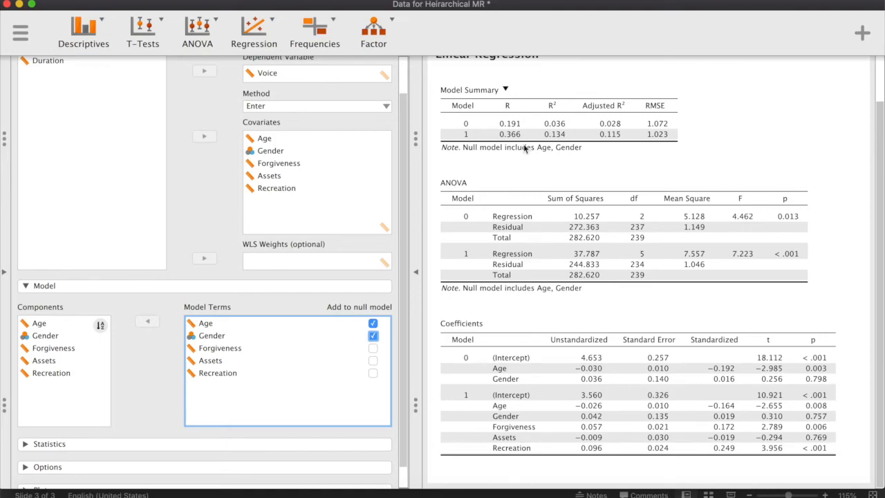
pyautogui.click(76, 446)
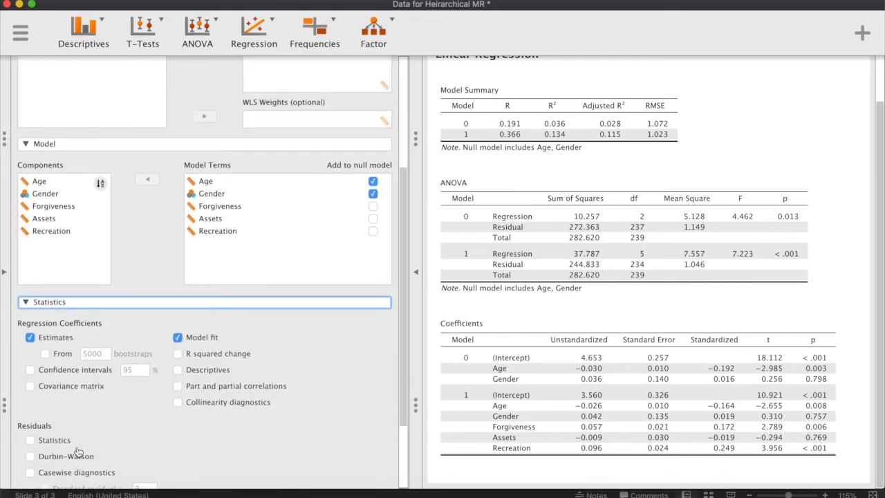
pyautogui.click(193, 358)
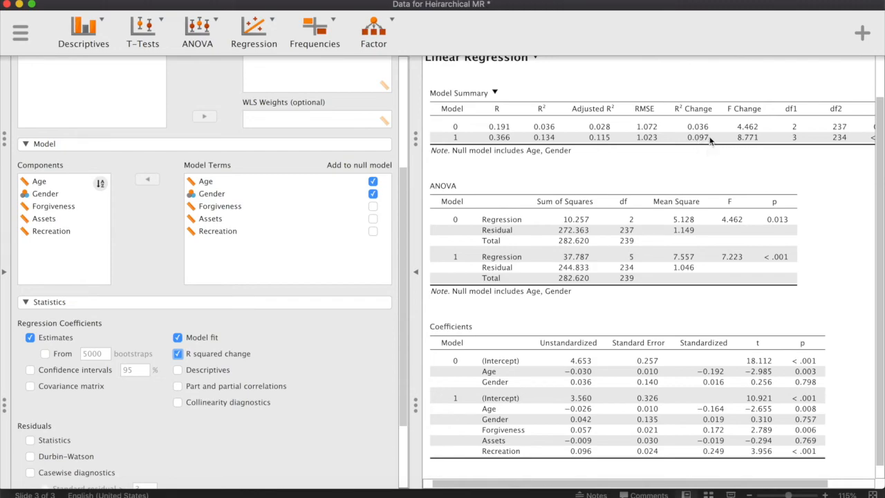
# Examine the R² change, F change and p values in the Model Summary and the coefficients of both models.
pyautogui.hscroll(1, 729, 158)
pyautogui.hscroll(5, 728, 158)
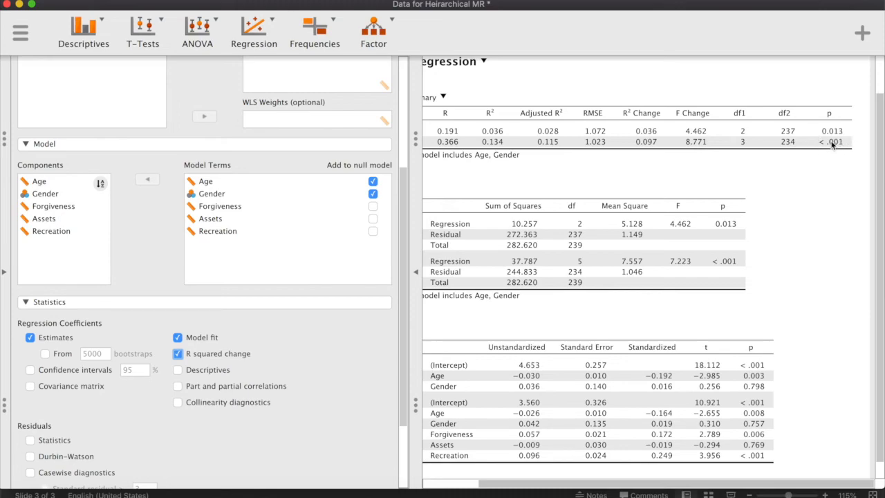
pyautogui.hscroll(-3, 541, 372)
pyautogui.hscroll(-2, 541, 372)
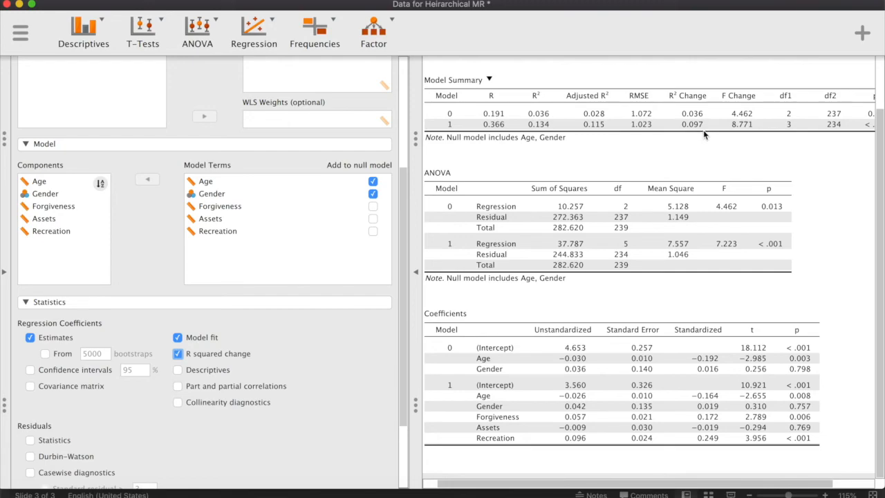
pyautogui.hscroll(4, 671, 309)
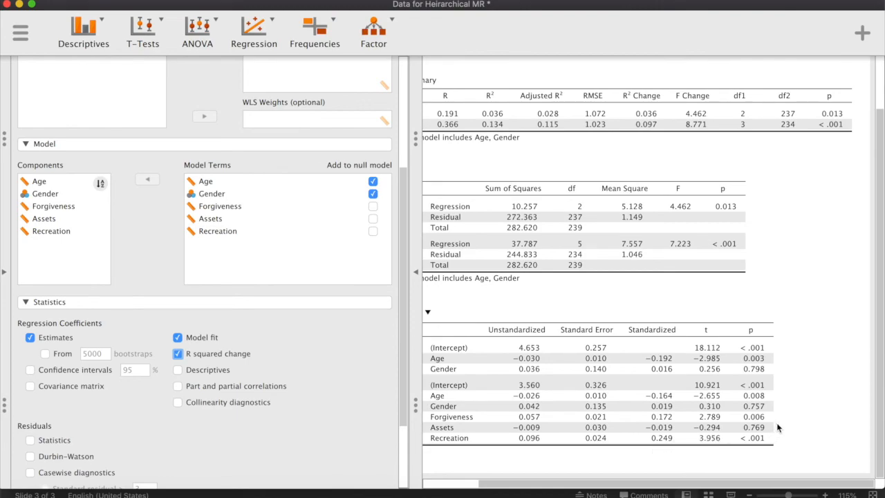
pyautogui.hscroll(-4, 681, 423)
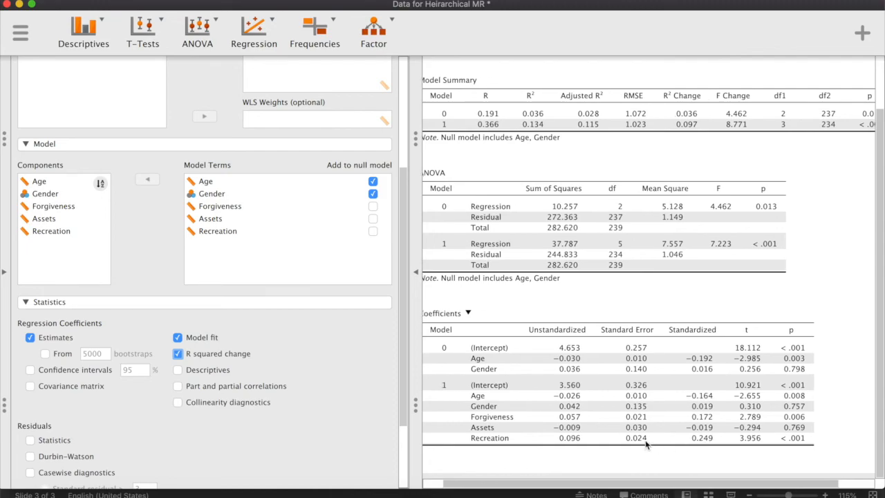
pyautogui.hscroll(-2, 646, 445)
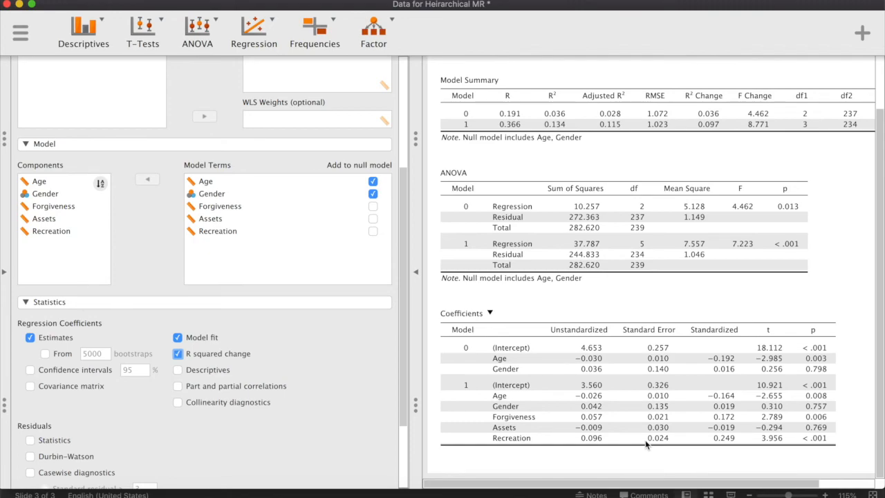
pyautogui.hscroll(3, 751, 434)
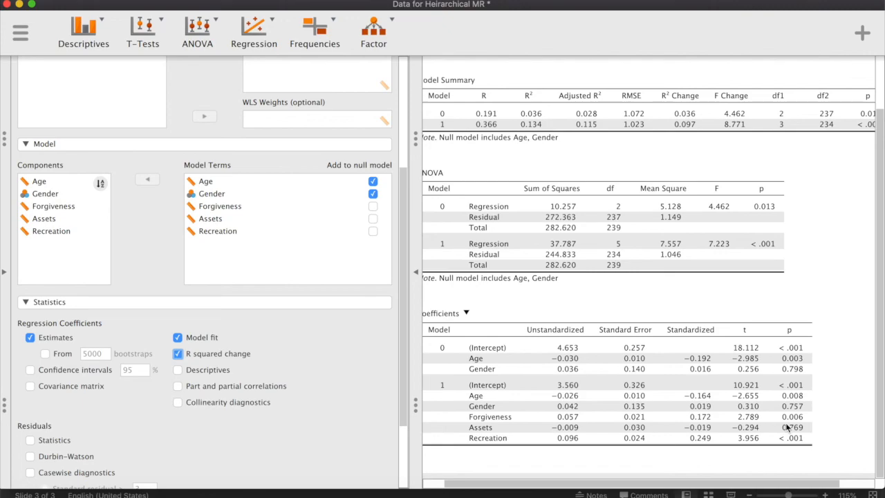
# Review the available regression statistics and residual options, and compare the model terms with the Model Summary, ANOVA and Coefficients tables.
pyautogui.scroll(3, 821, 301)
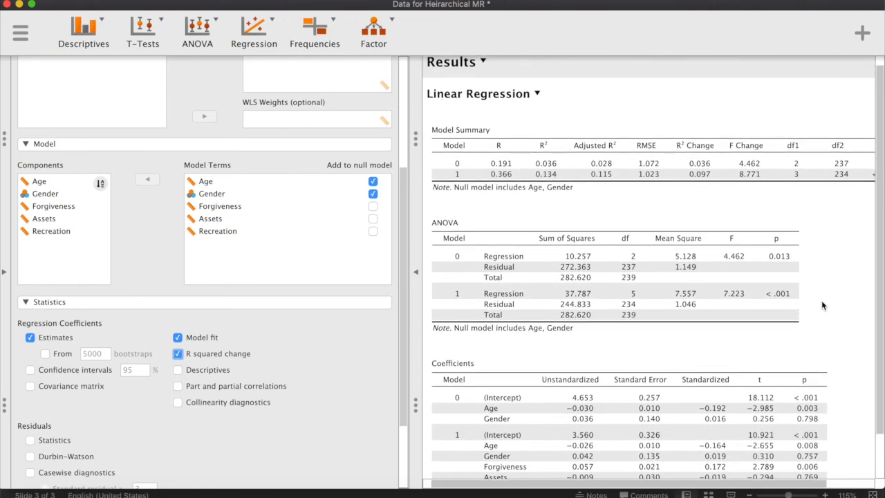
pyautogui.scroll(-4, 280, 337)
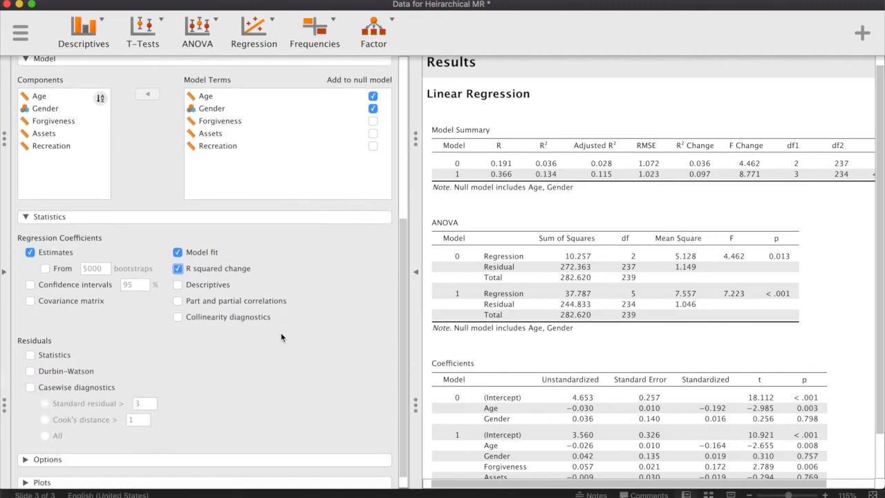
pyautogui.scroll(-1, 280, 337)
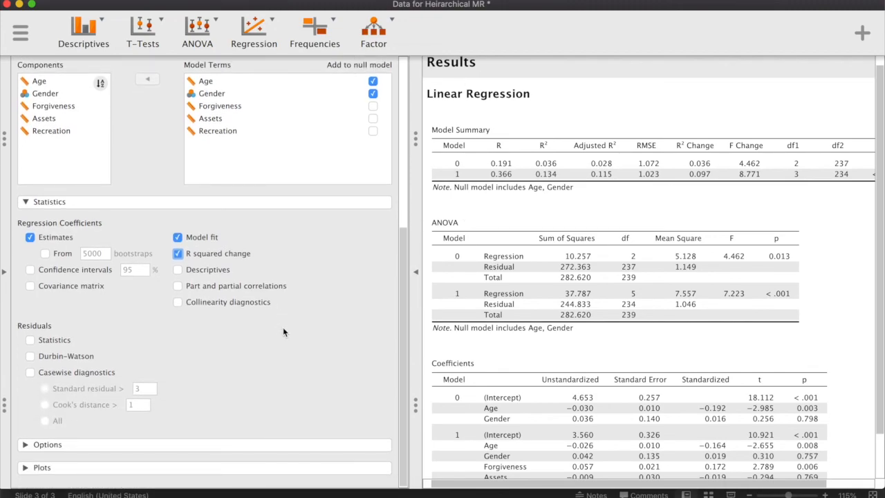
pyautogui.scroll(5, 283, 331)
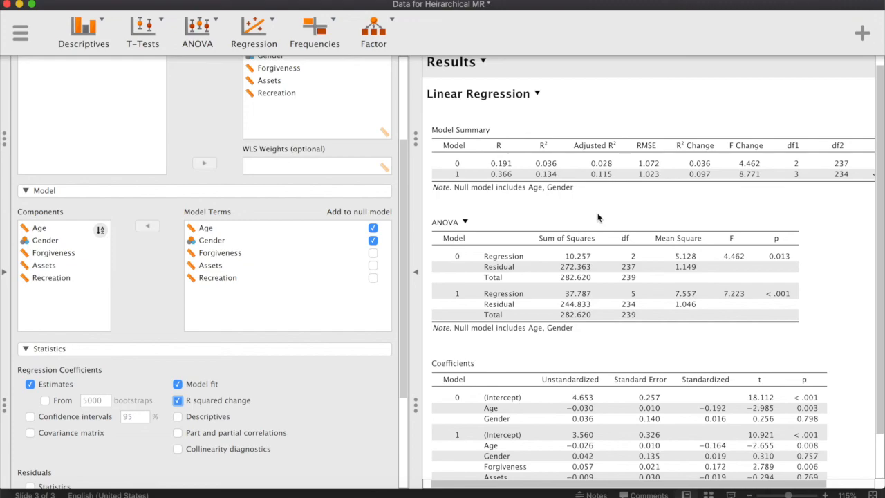
pyautogui.scroll(-2, 608, 260)
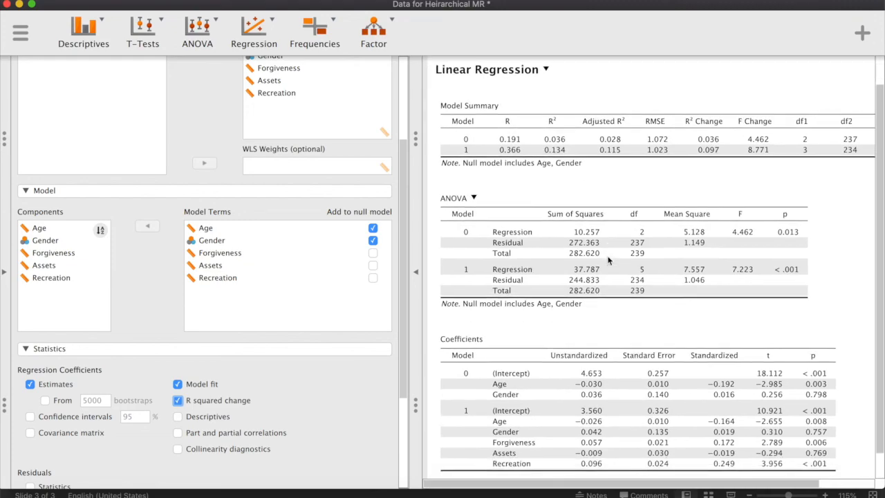
pyautogui.scroll(1, 608, 260)
pyautogui.scroll(-1, 608, 260)
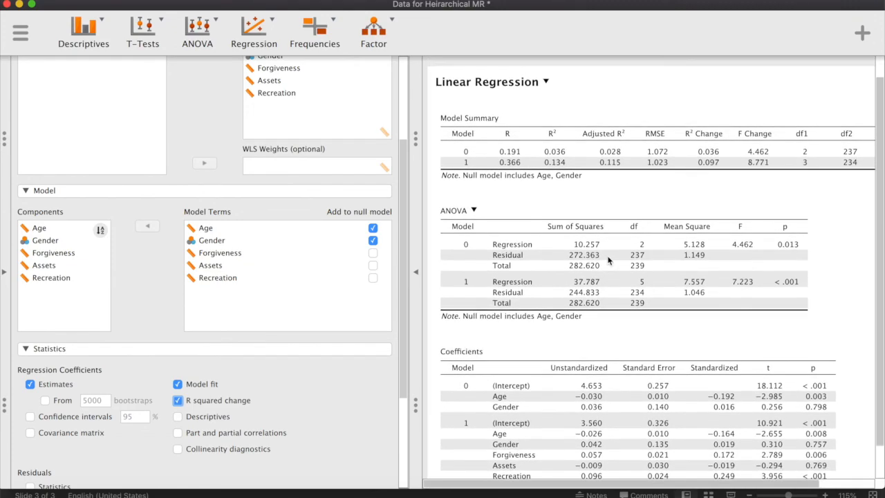
pyautogui.scroll(1, 608, 260)
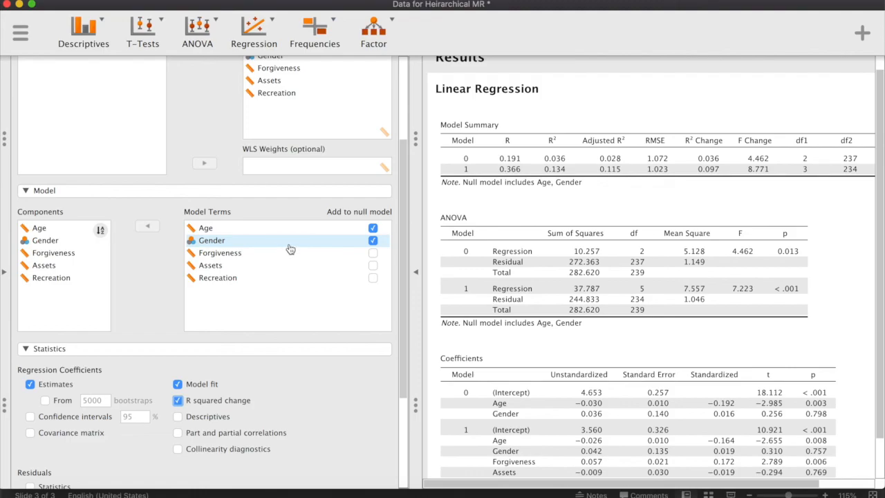
pyautogui.scroll(2, 564, 225)
pyautogui.scroll(-1, 565, 228)
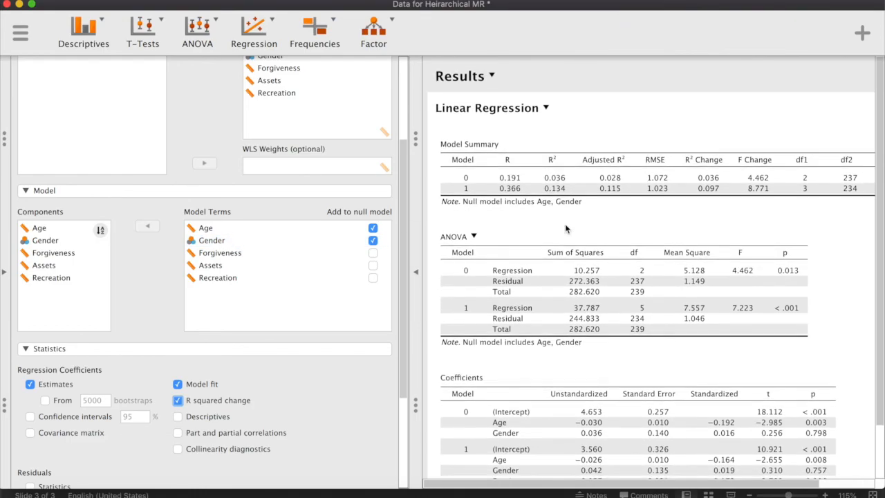